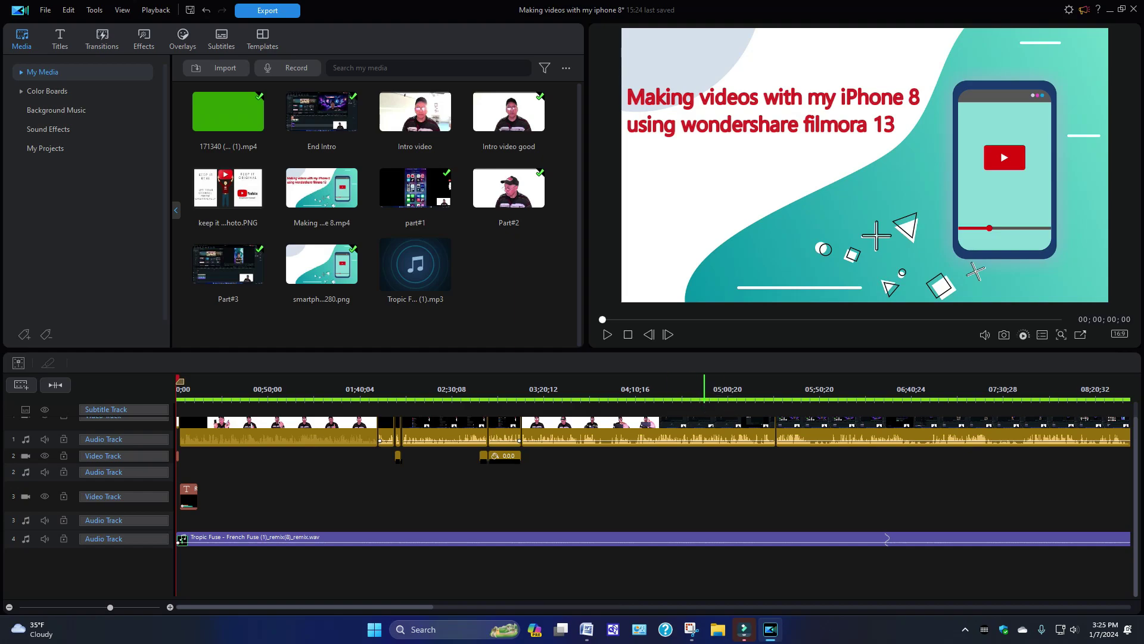
Remove the long music clip from audio track 4 and drop the Tropic Fuse mp3 onto that track.
scroll(656, 477, down, 6)
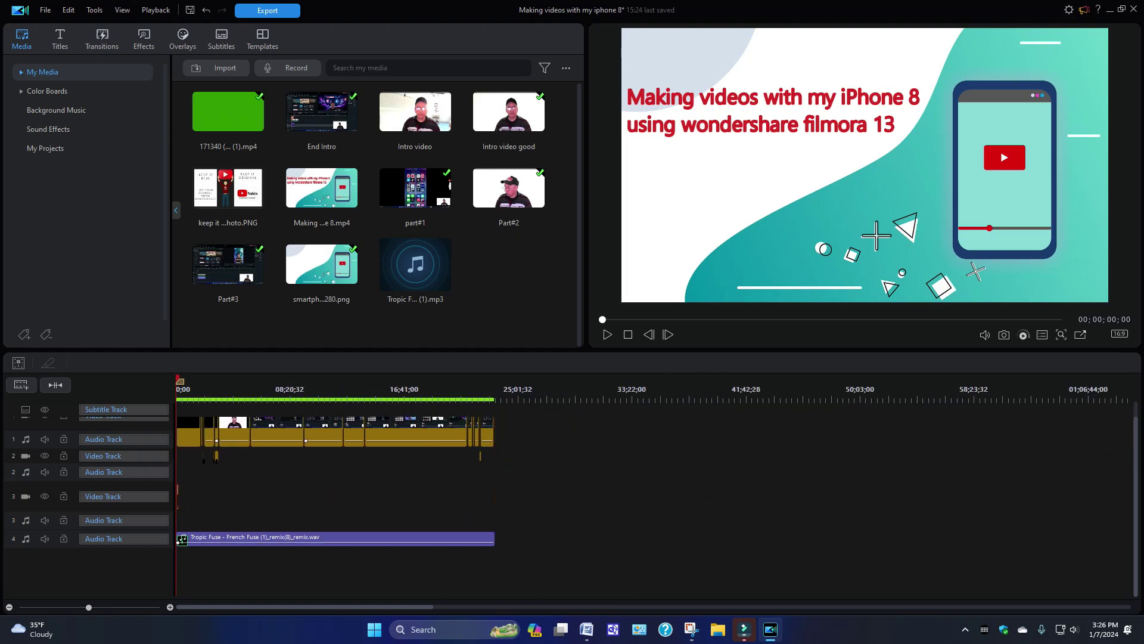
scroll(292, 540, up, 1)
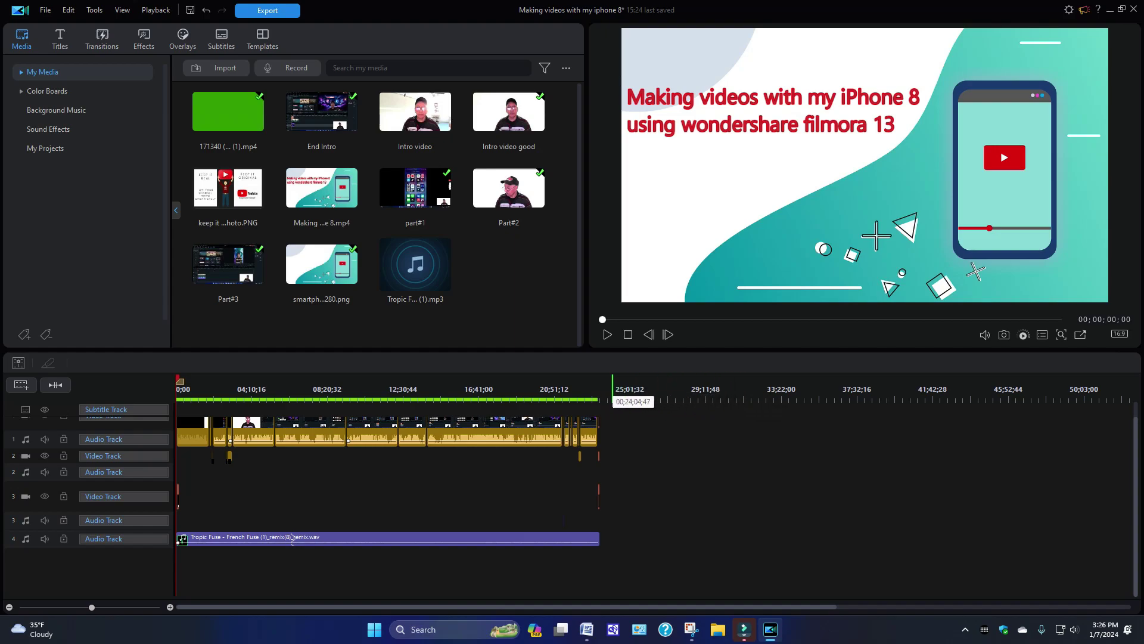
scroll(212, 396, up, 5)
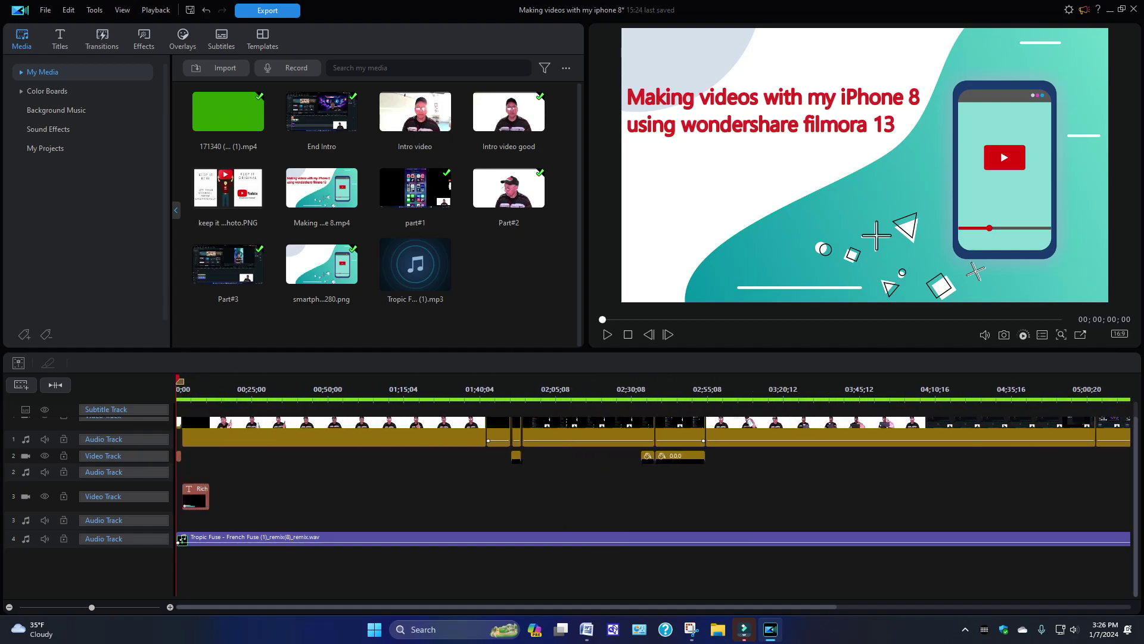
scroll(301, 534, up, 2)
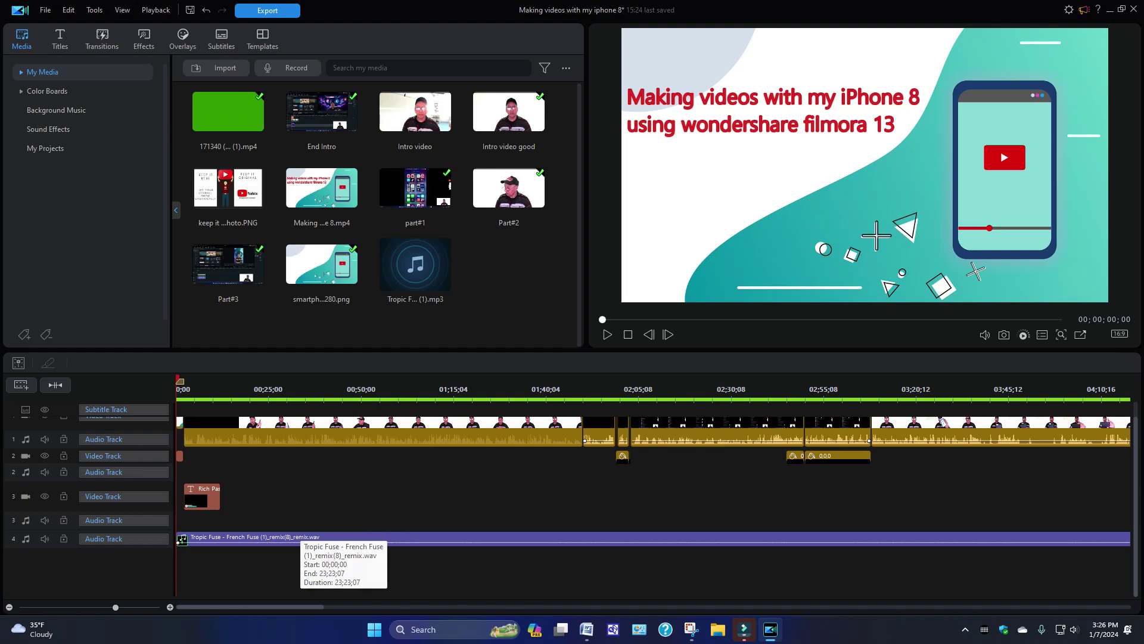
right_click(301, 538)
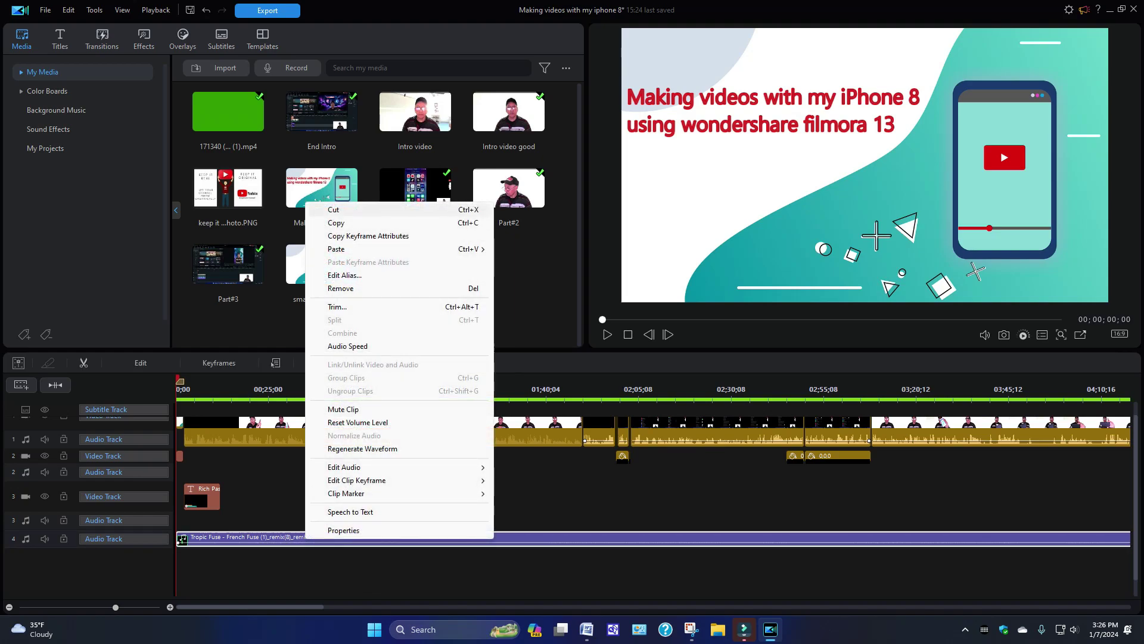
click(340, 288)
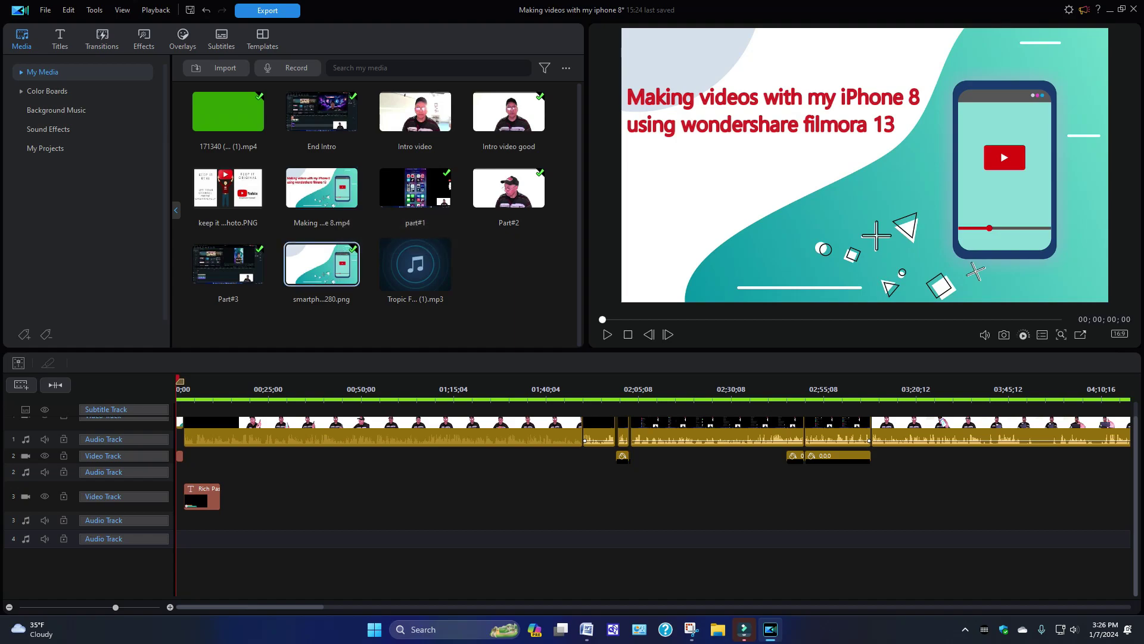
drag(412, 277, 179, 543)
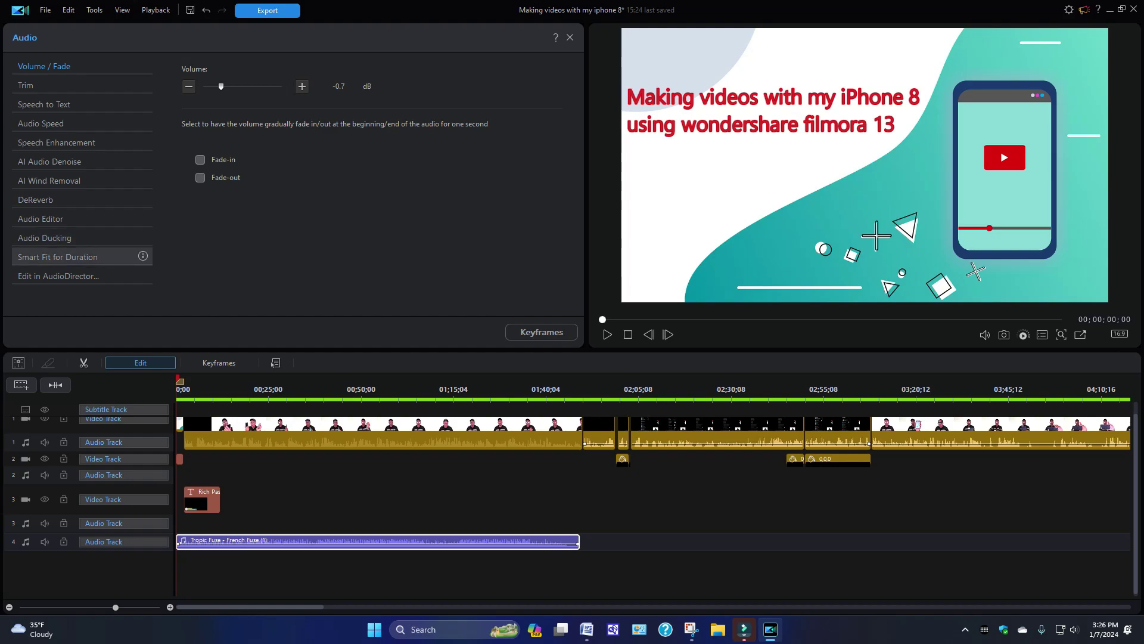
Apply Smart Fit for Duration with 'Fit audio to end of project' and render the Tropic Fuse clip.
click(58, 257)
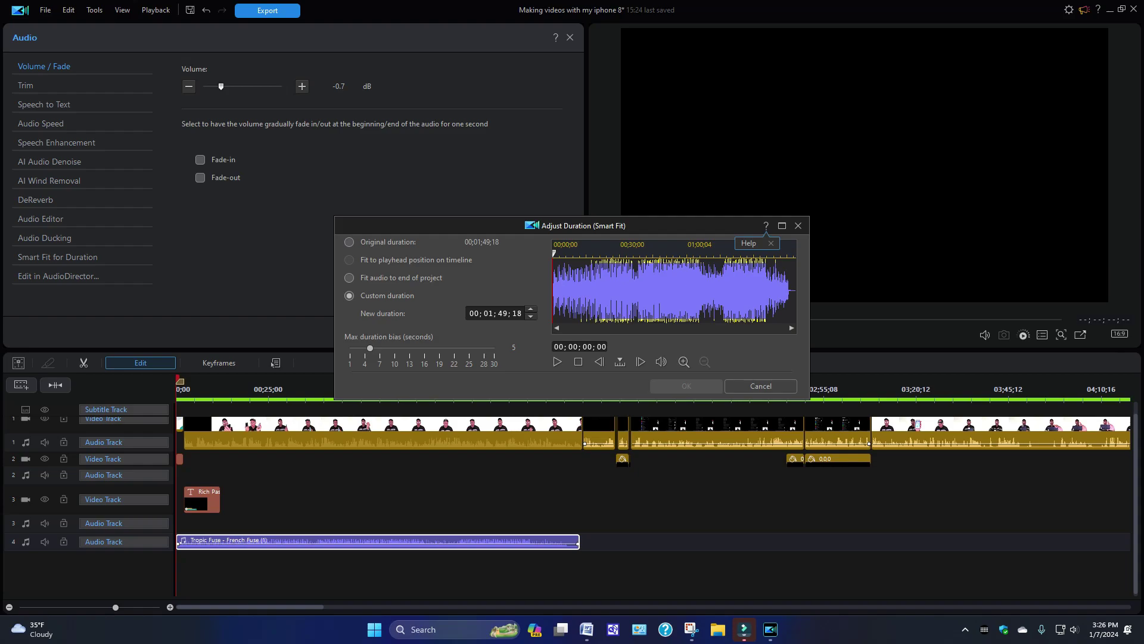
click(349, 278)
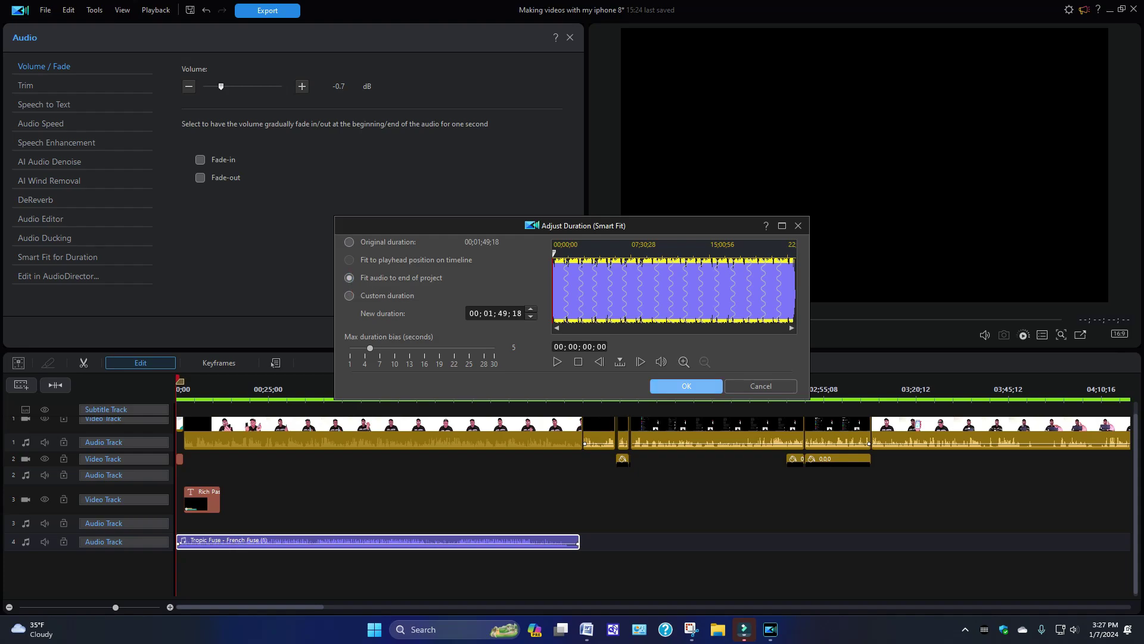
click(687, 386)
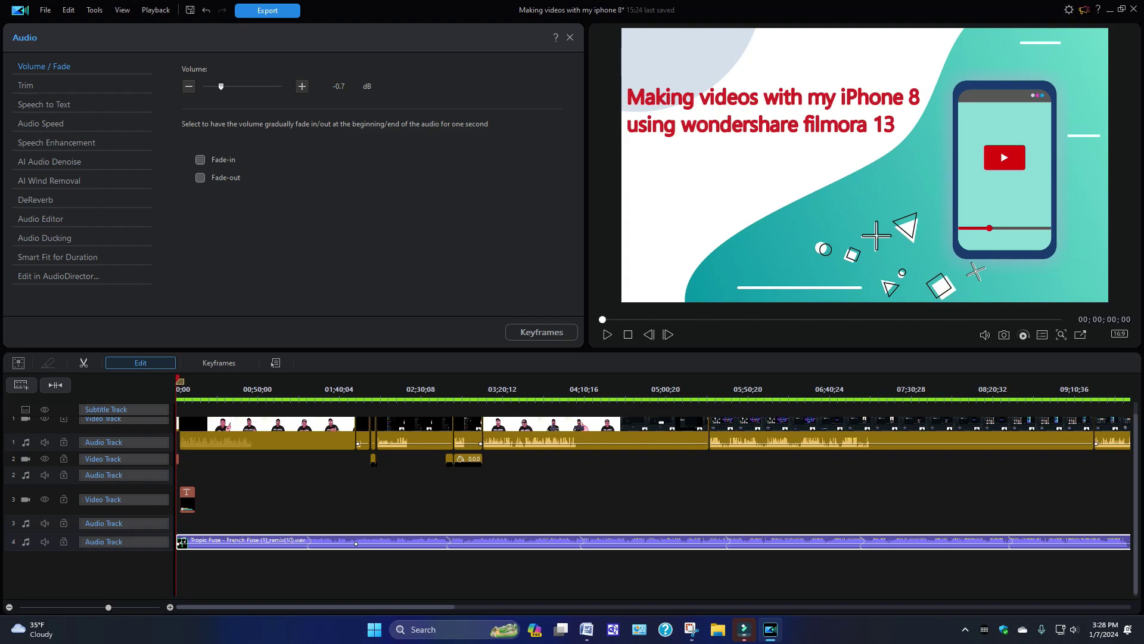
Play the project and step the Tropic Fuse volume down from -0.7 dB to -21.9 dB.
key(space)
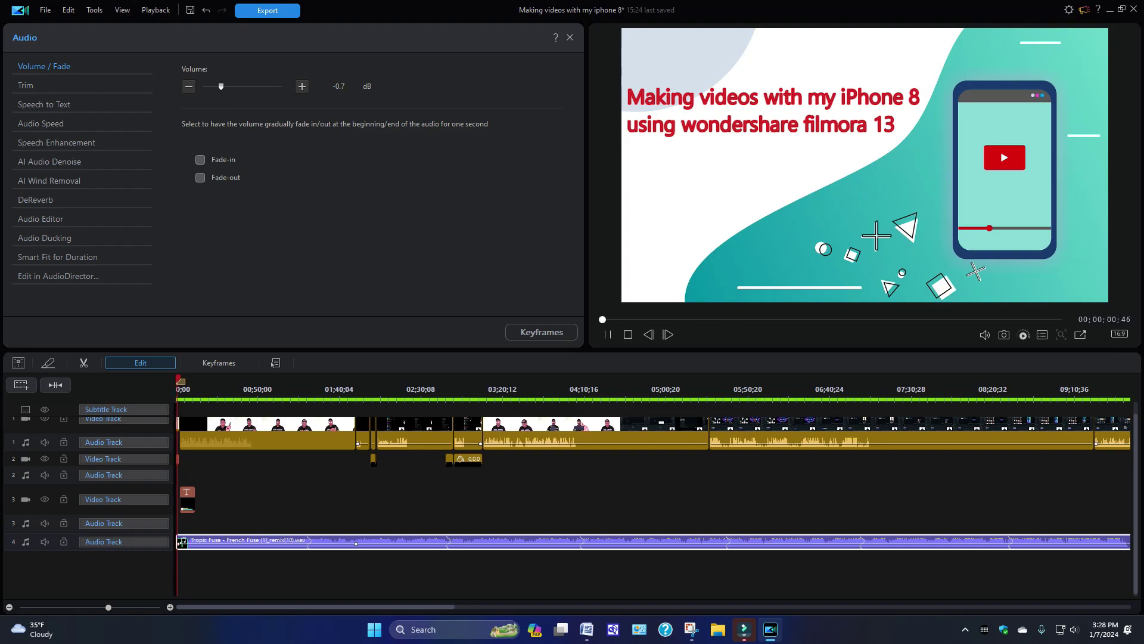
click(189, 85)
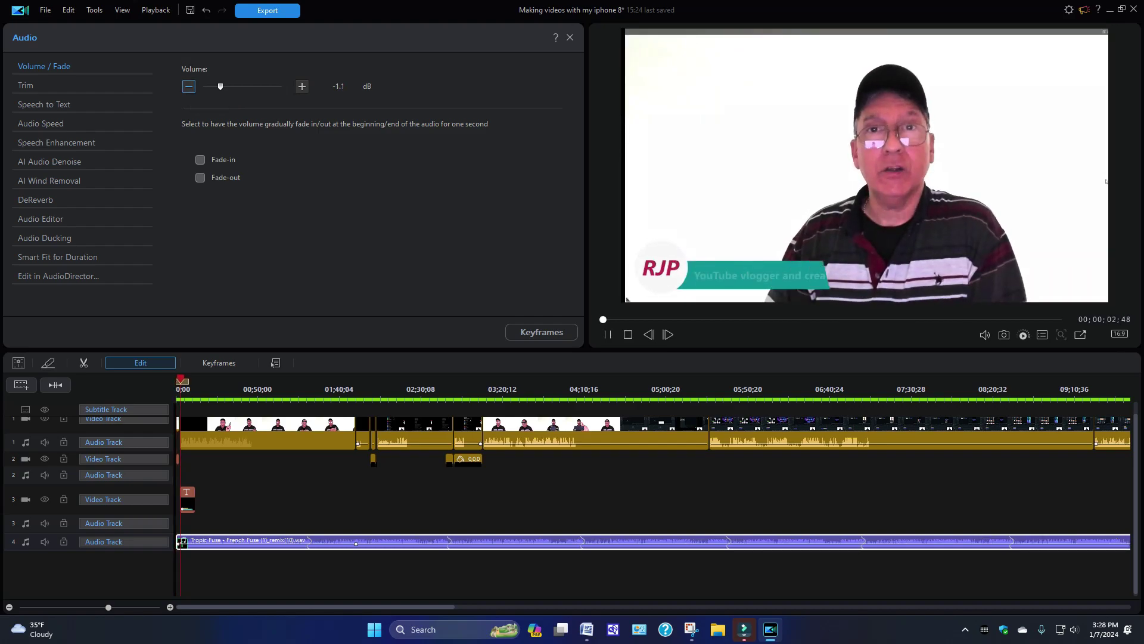
click(188, 85)
click(188, 86)
click(188, 85)
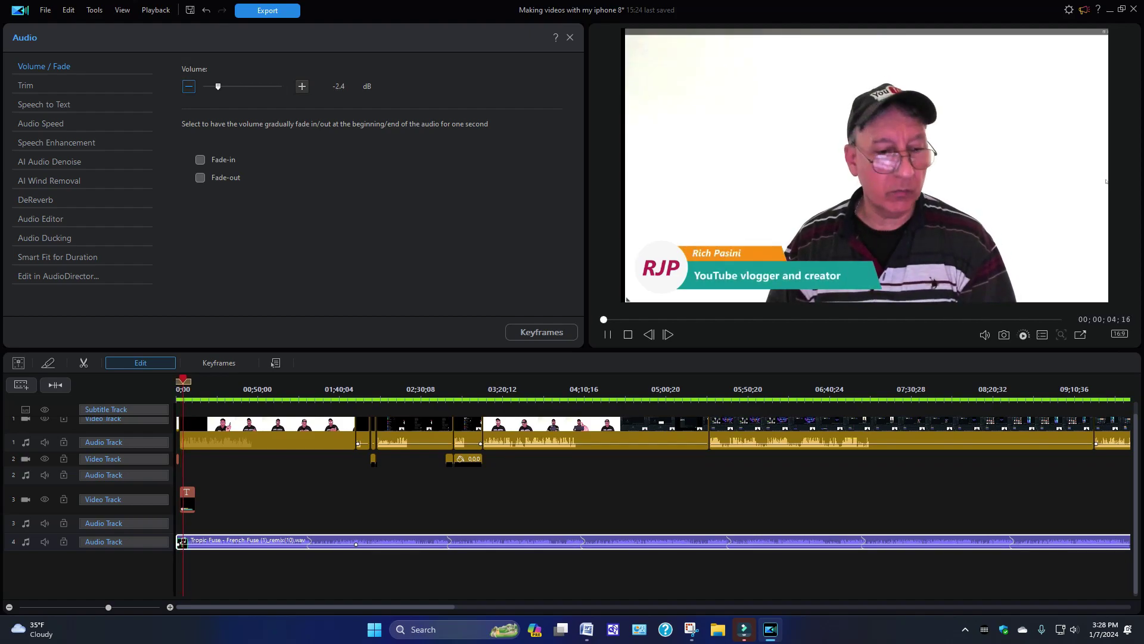
click(188, 86)
click(189, 85)
click(189, 86)
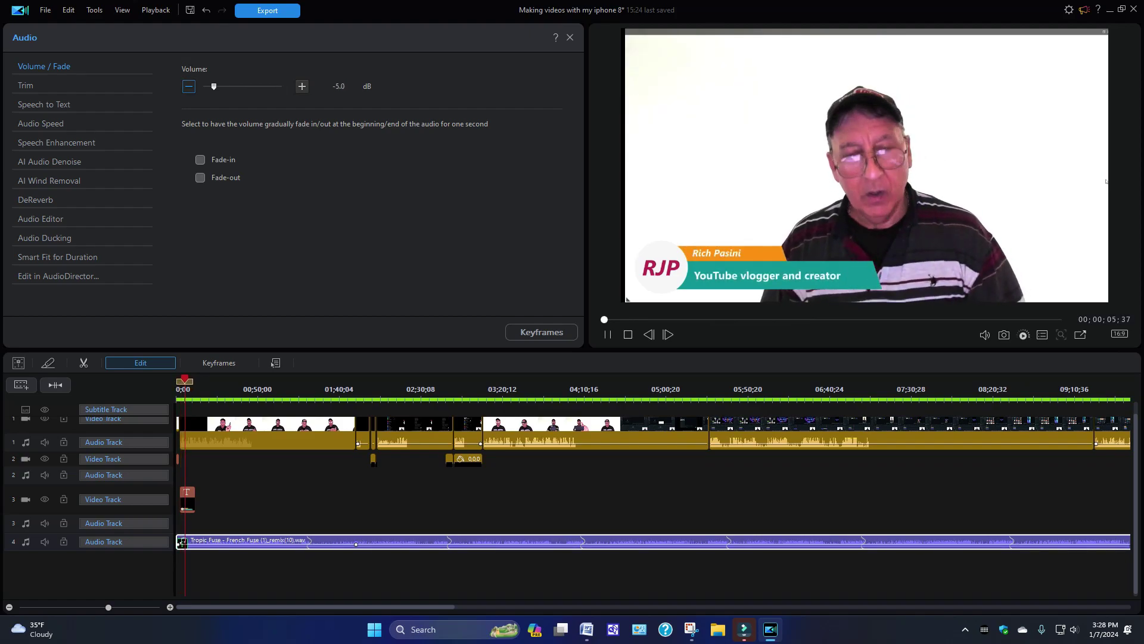
click(188, 86)
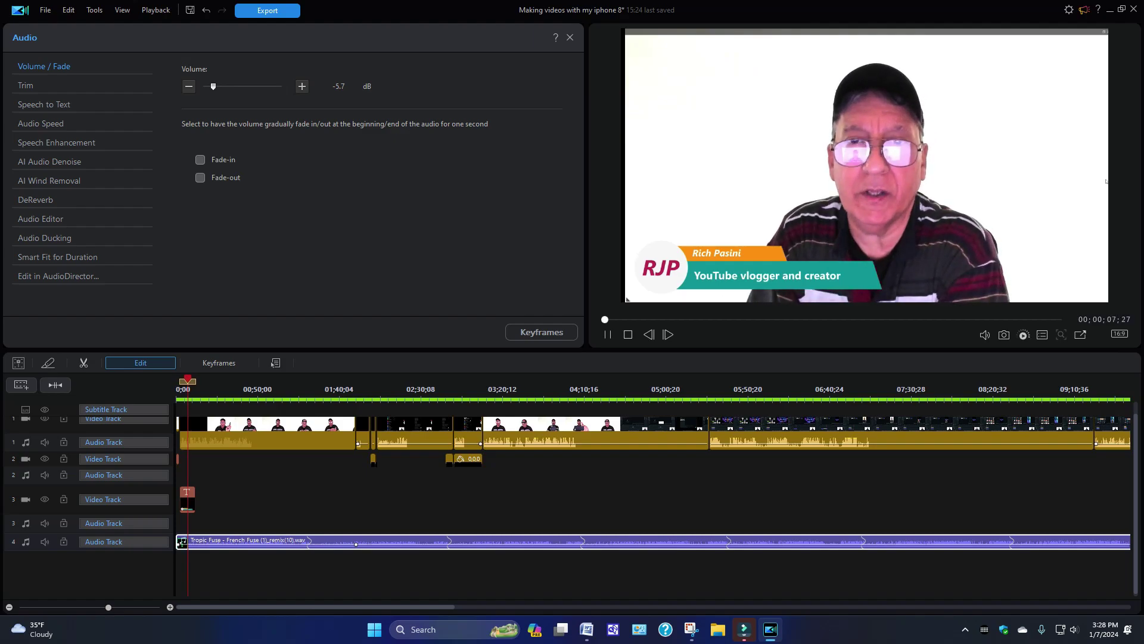
click(188, 86)
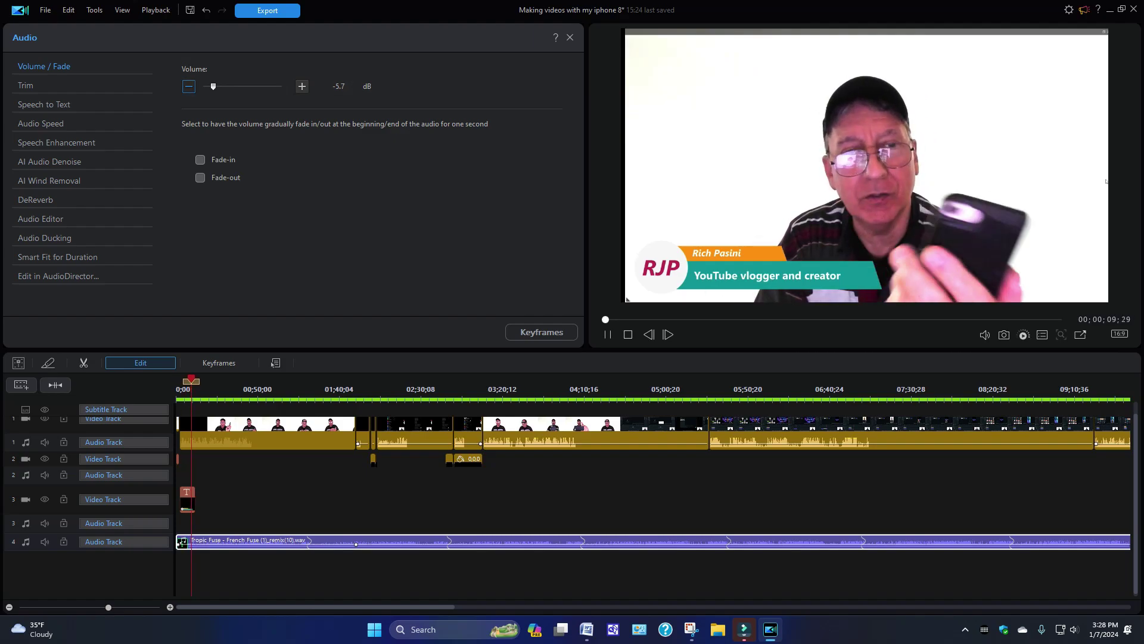
click(189, 86)
click(188, 86)
click(188, 86)
click(189, 86)
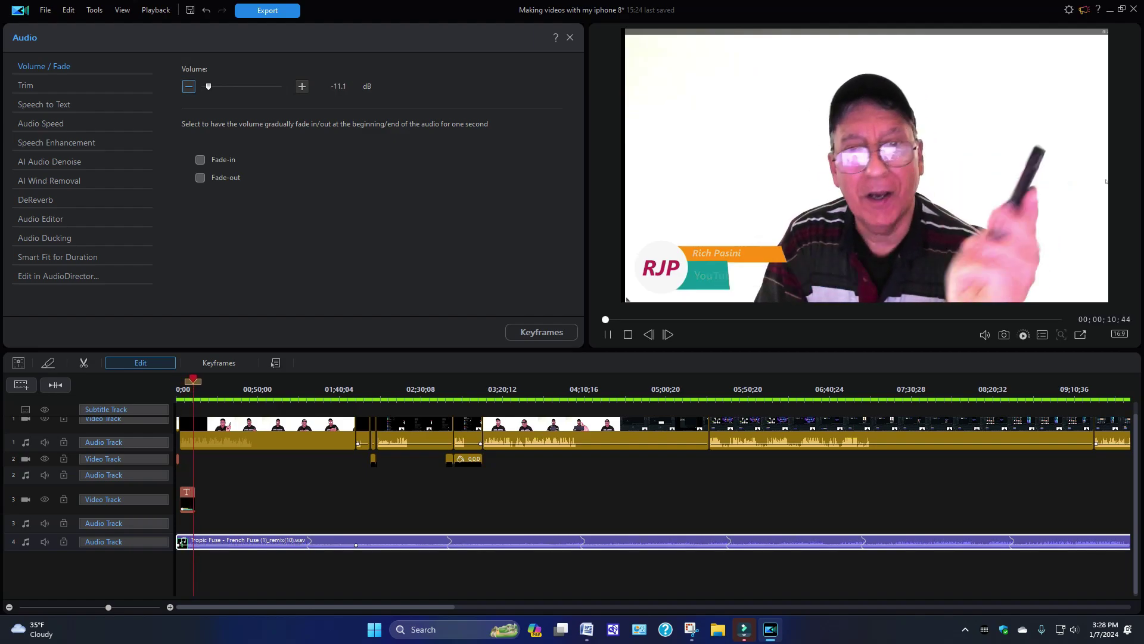
click(189, 86)
click(189, 86)
click(188, 86)
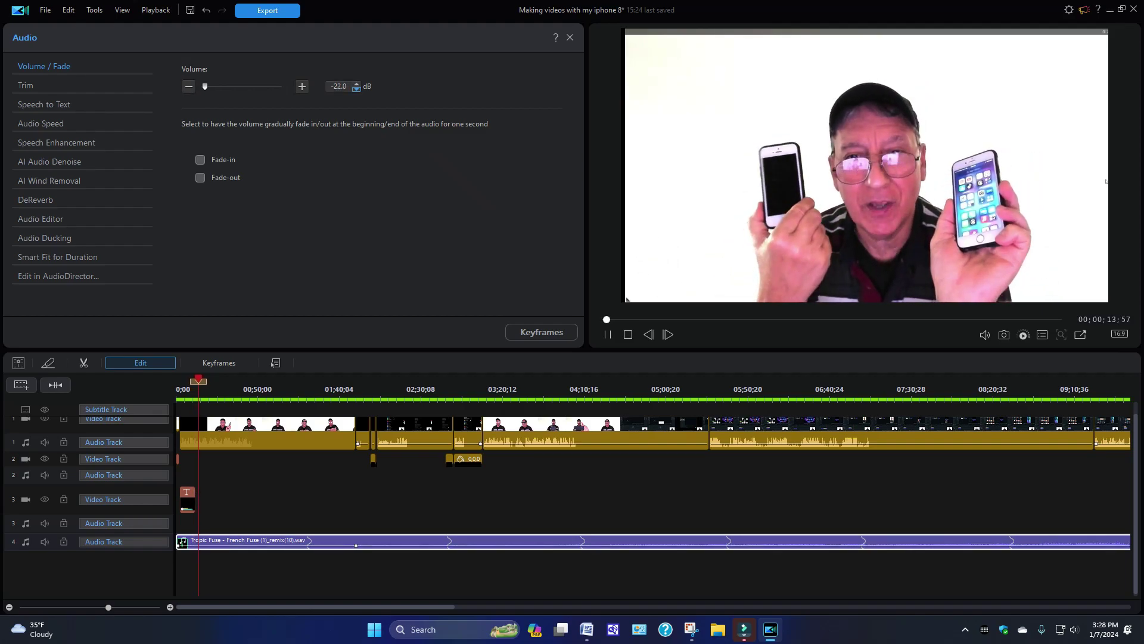
click(356, 88)
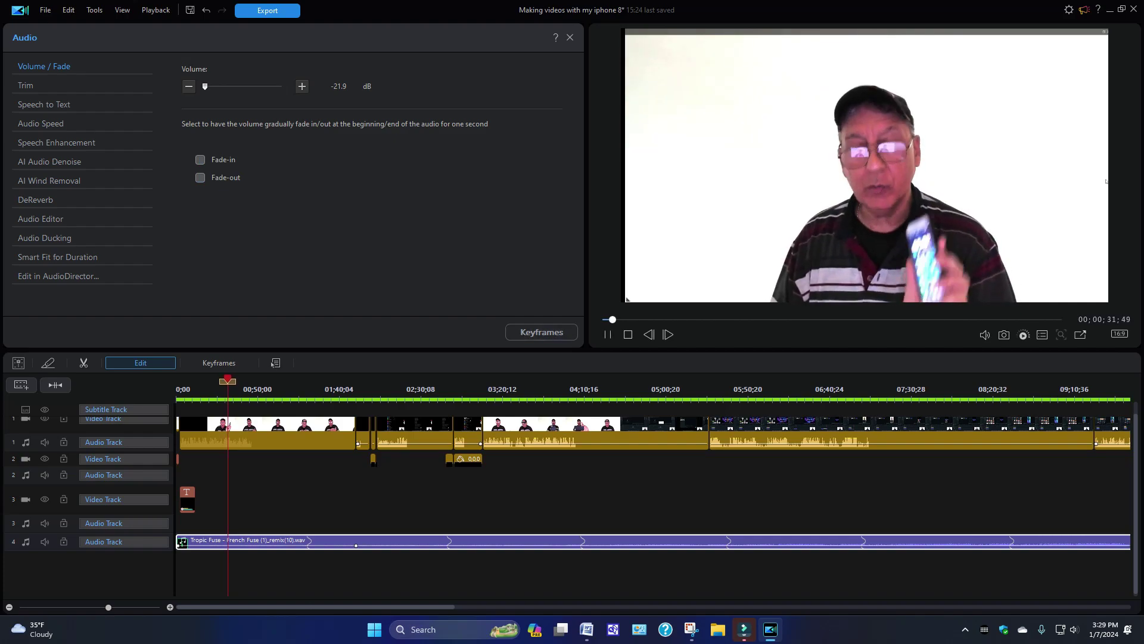
click(200, 160)
click(200, 177)
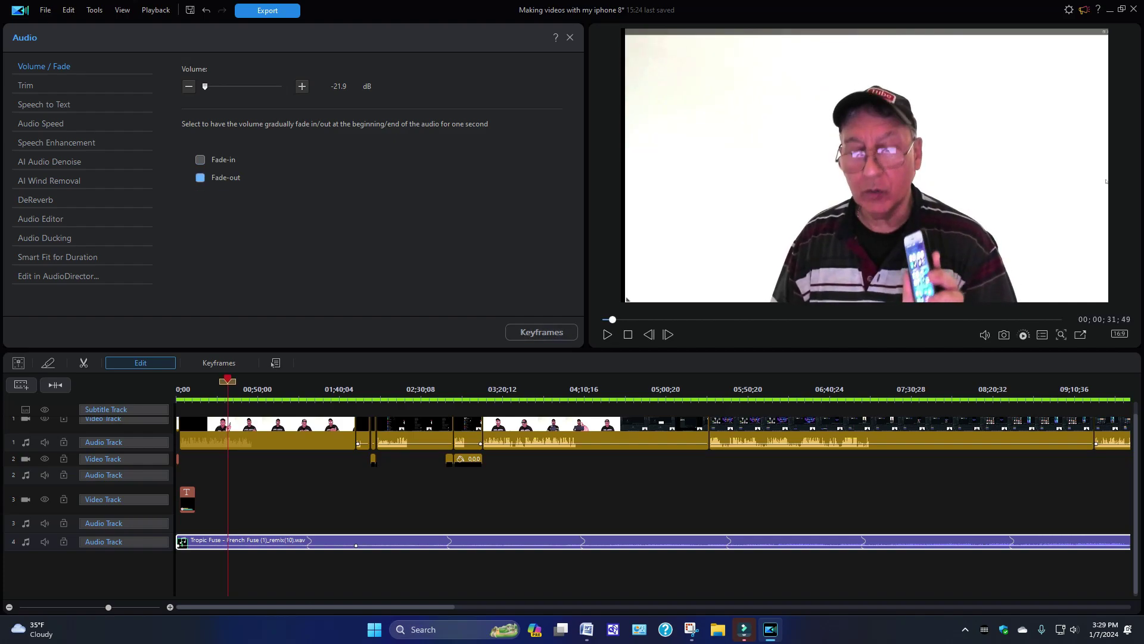
click(201, 159)
click(200, 178)
click(201, 178)
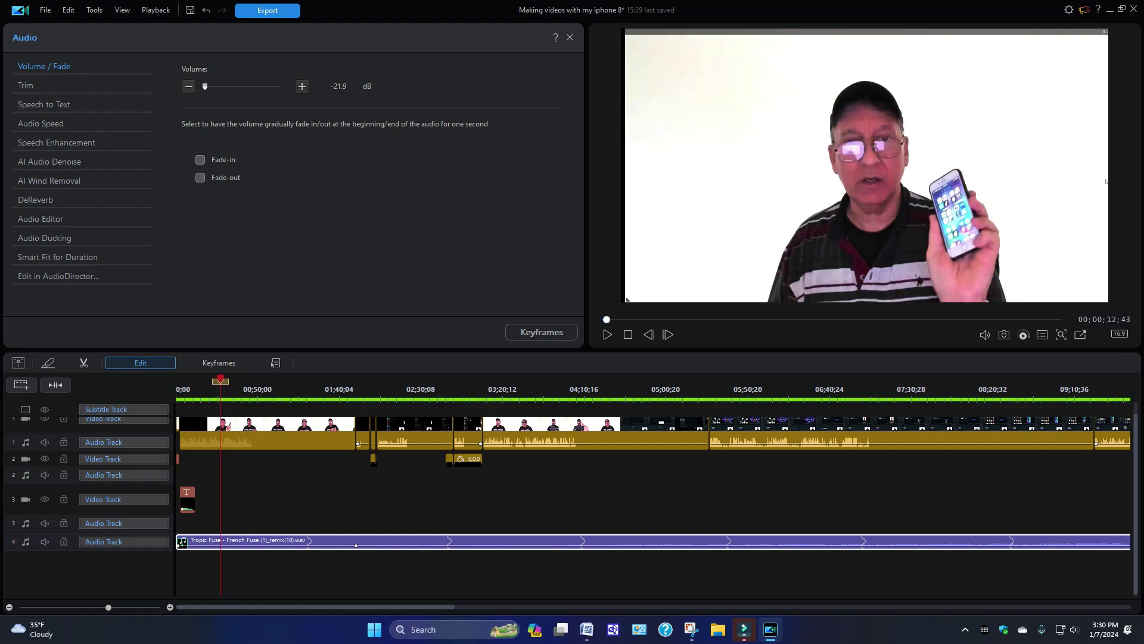
Stop playback and return the playhead to 00;00;00;00 with Ctrl+/.
key(ctrl+/)
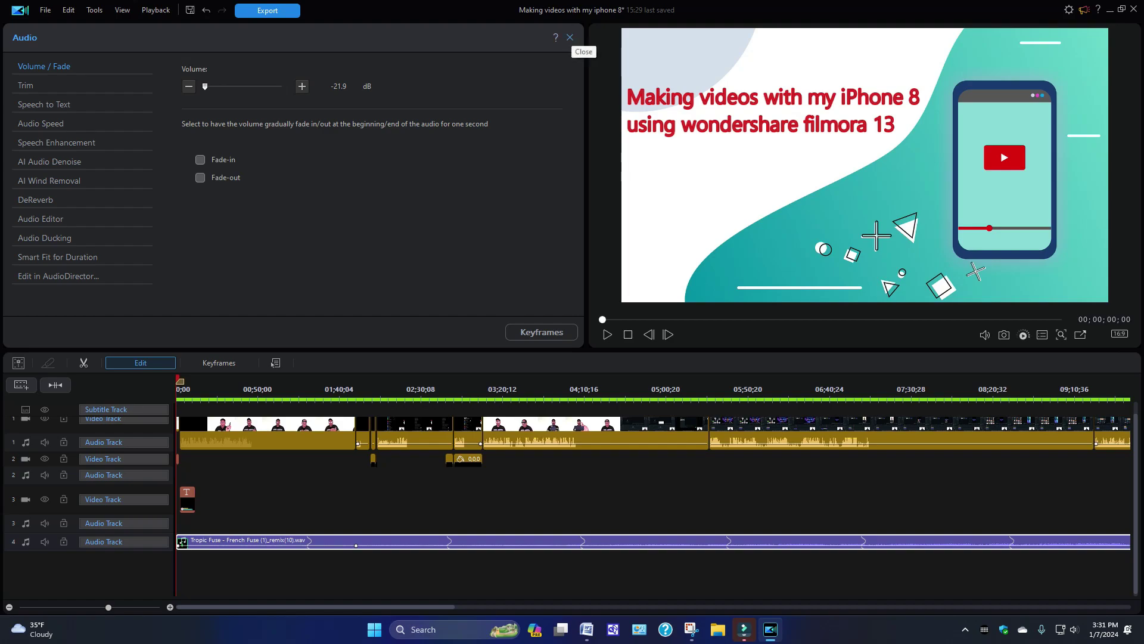
Close the Audio panel so the media library shows again.
click(570, 37)
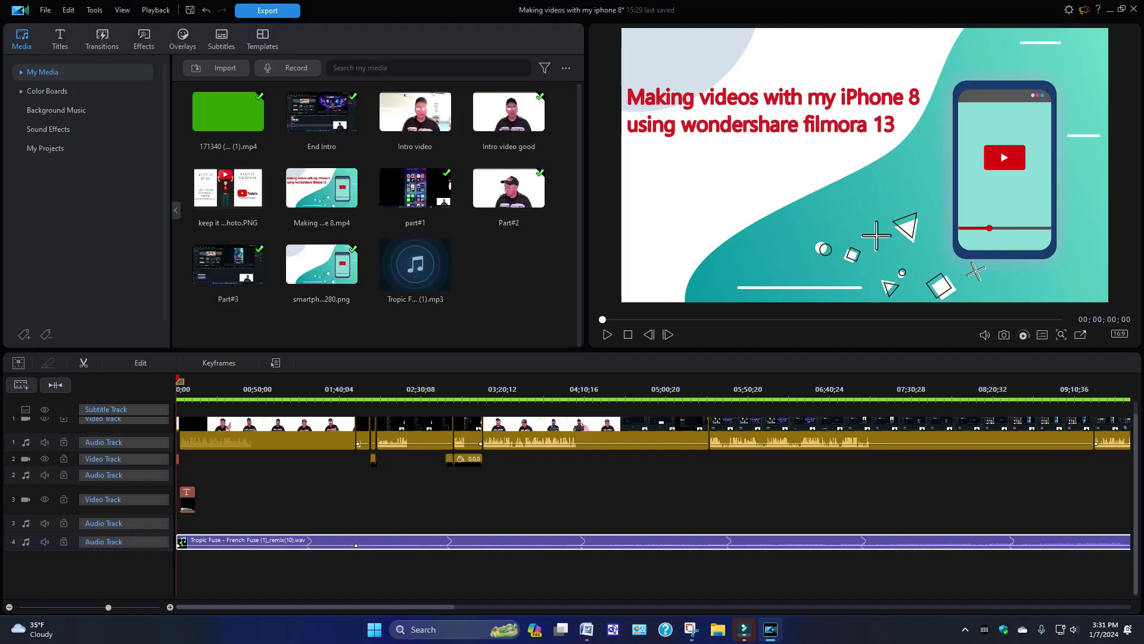